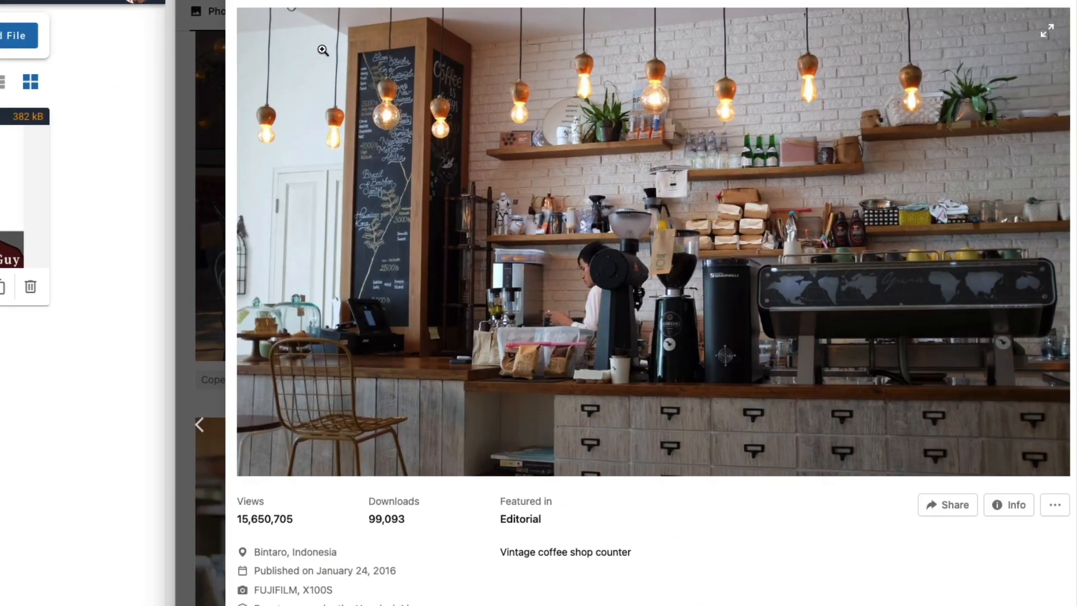
# Take a screenshot of the vintage coffee shop counter photo and upload it from the Desktop to the wp-buckets-images bucket.
pyautogui.press('super+shift+4')
pyautogui.moveTo(239, 8); pyautogui.dragTo(1069, 476)
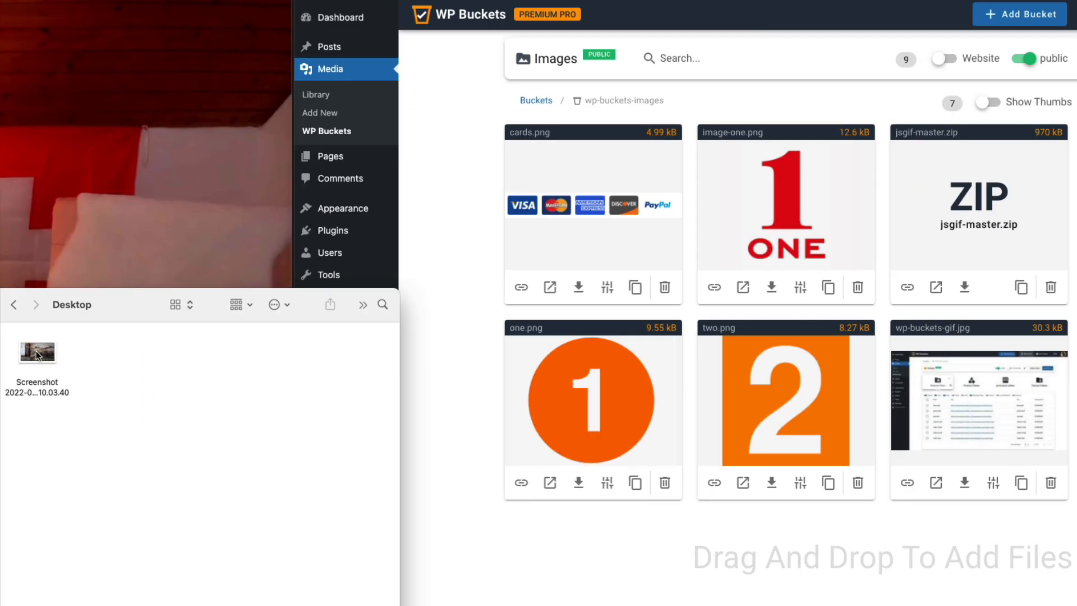
pyautogui.moveTo(38, 355); pyautogui.dragTo(1076, 527)
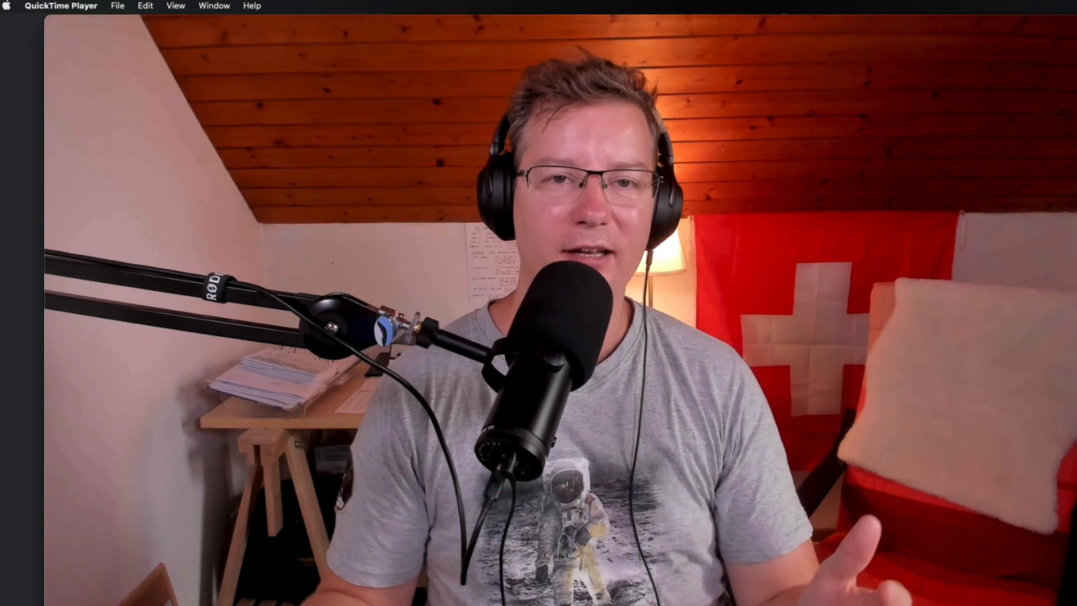
# Take a screenshot of the paused offer.mp4 video frame and upload it from the Desktop to the wp-buckets-images bucket.
pyautogui.press('super+shift+4')
pyautogui.moveTo(47, 17); pyautogui.dragTo(994, 517)
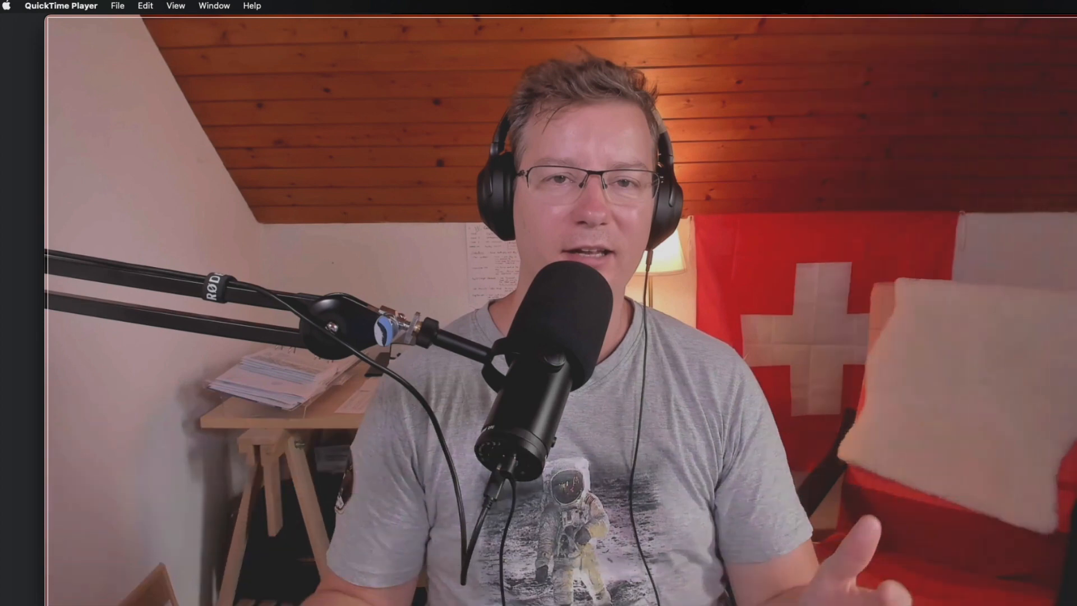
pyautogui.moveTo(1076, 605); pyautogui.dragTo(1076, 605)
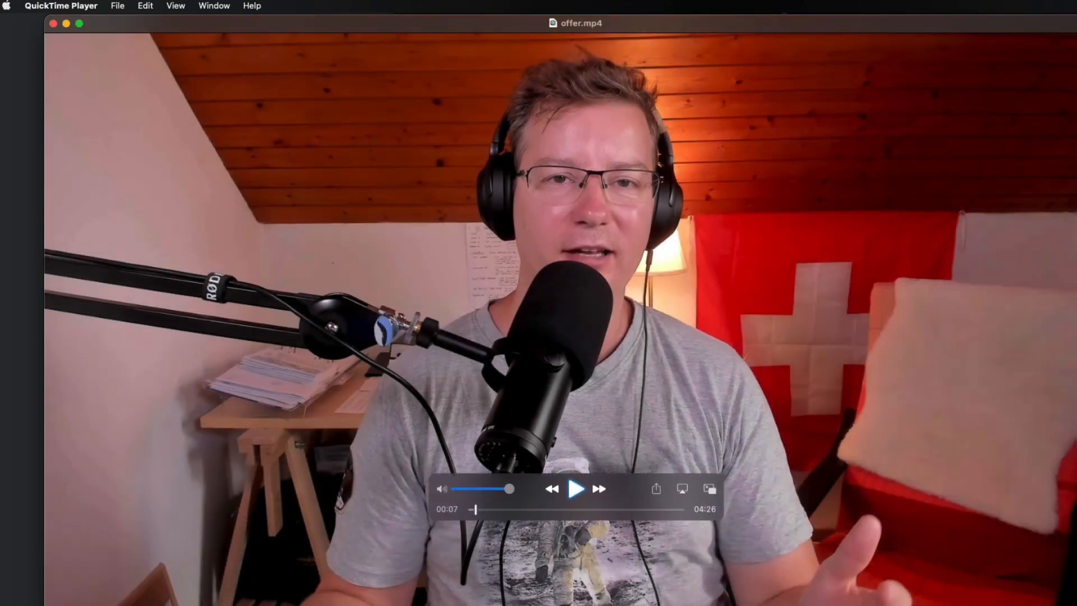
pyautogui.press('super+Tab')
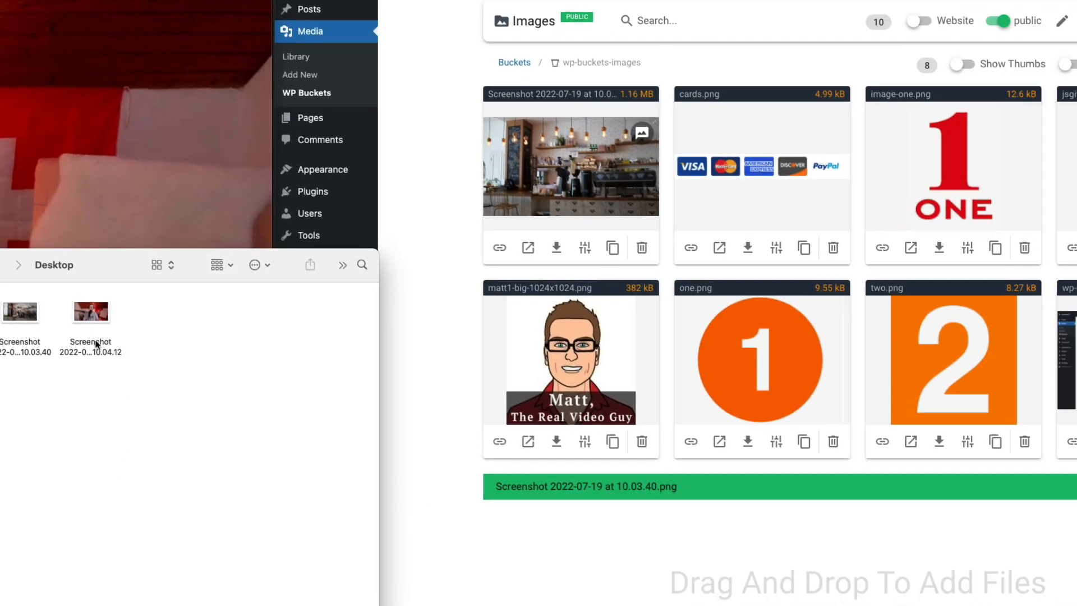
pyautogui.click(93, 314)
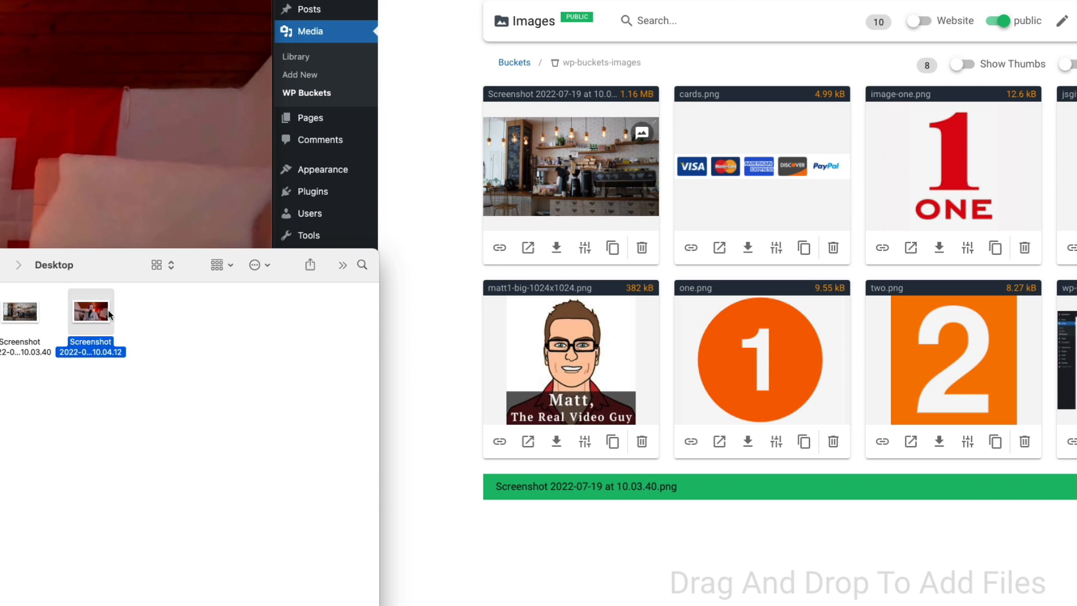
pyautogui.moveTo(90, 316); pyautogui.dragTo(593, 587)
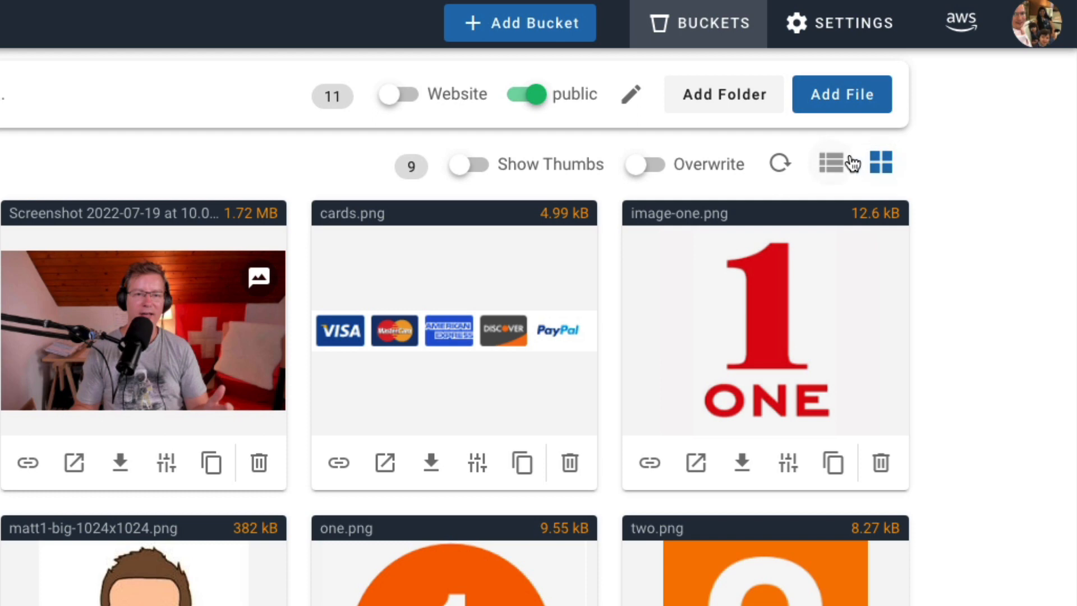
# Review the bucket's files in list view and return to the grid view.
pyautogui.click(852, 164)
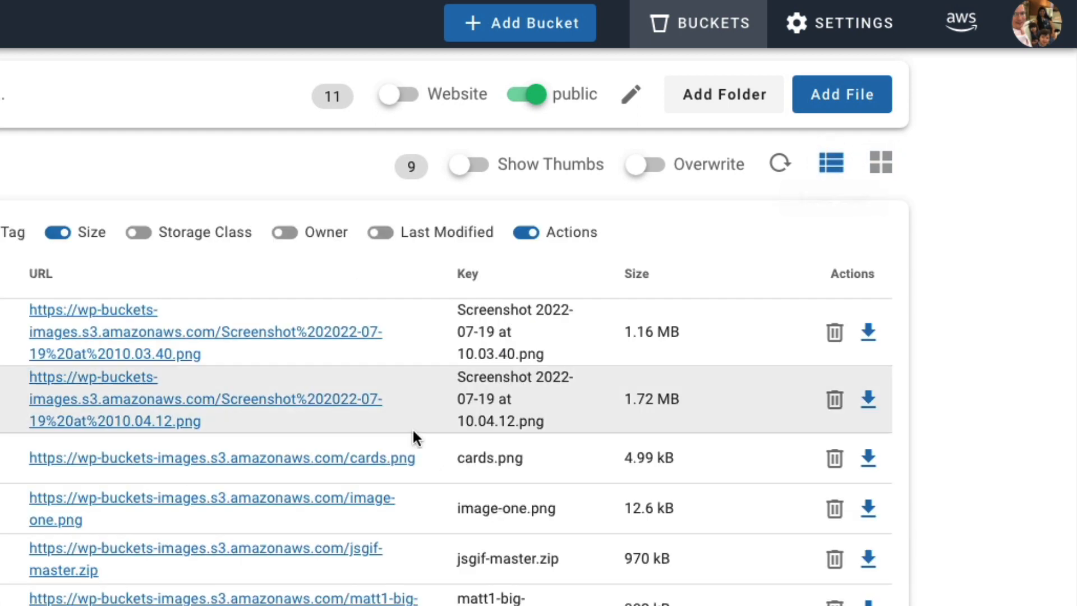
pyautogui.click(883, 165)
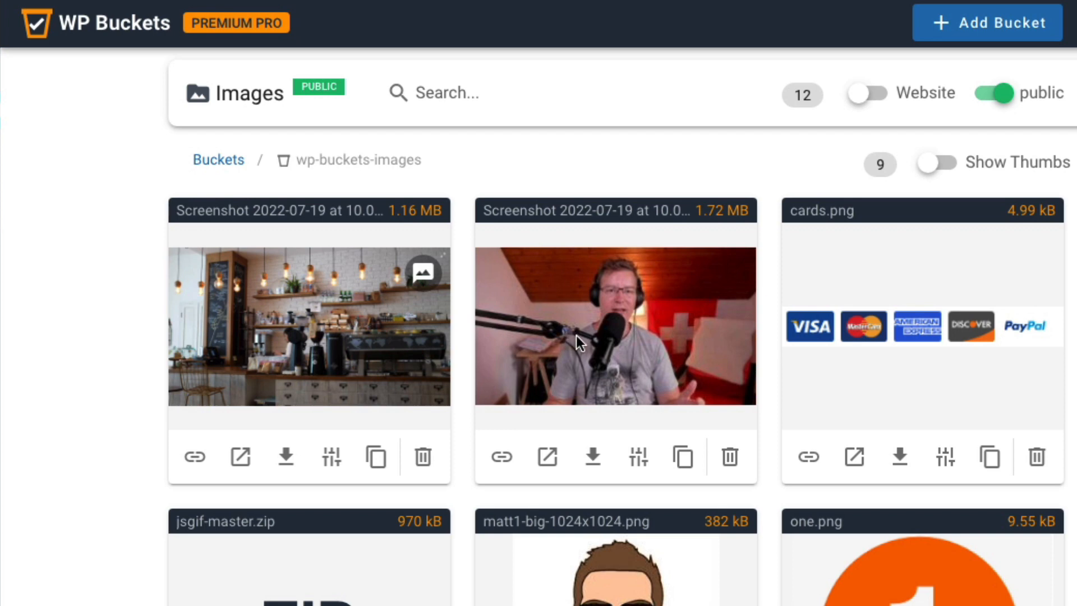
# Generate a thumbnail for the coffee shop screenshot.
pyautogui.click(422, 273)
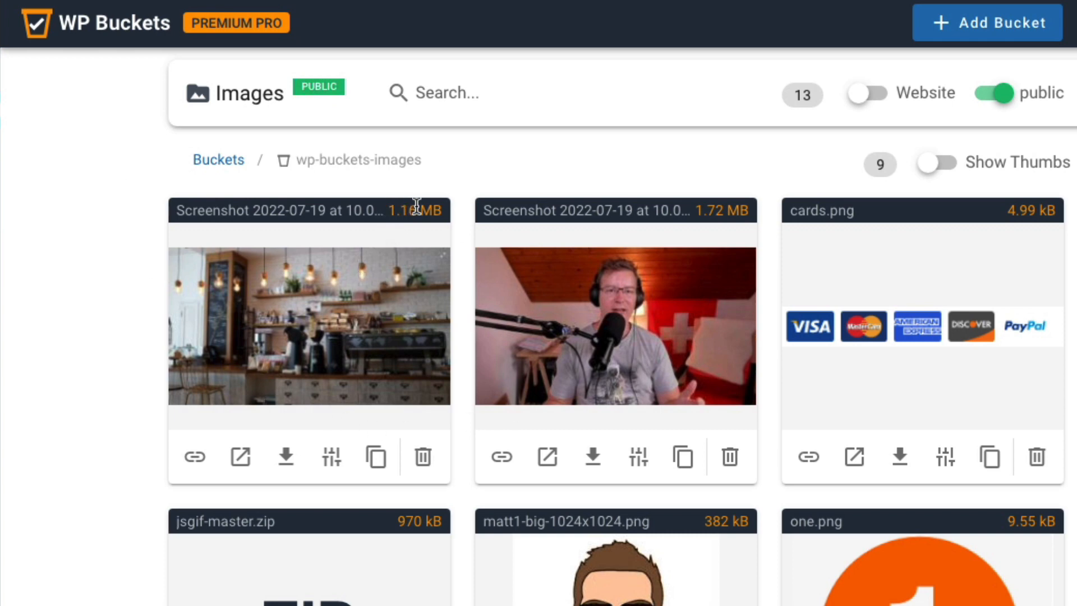
pyautogui.rightClick(351, 298)
pyautogui.press('Escape')
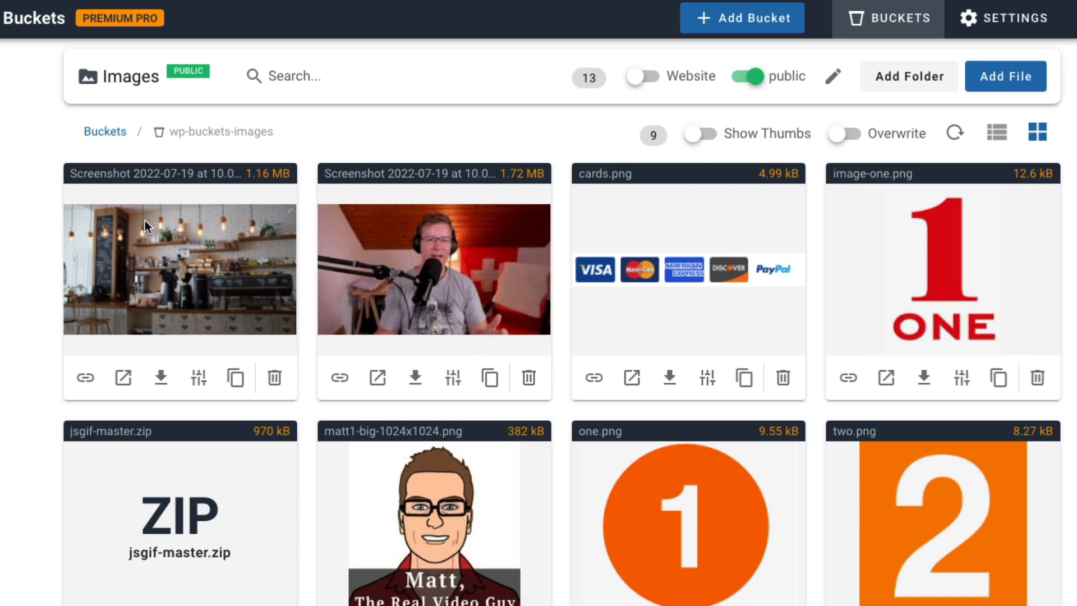
# Show the thumbnail files in the Images bucket and look through all of its files.
pyautogui.click(766, 135)
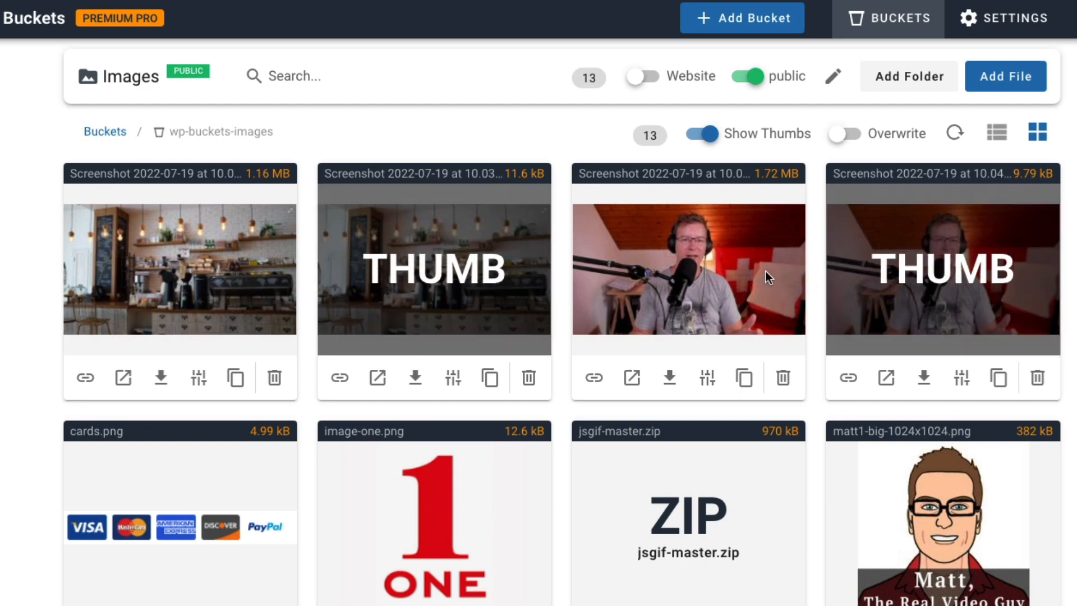
pyautogui.scroll(-10, 268, 479)
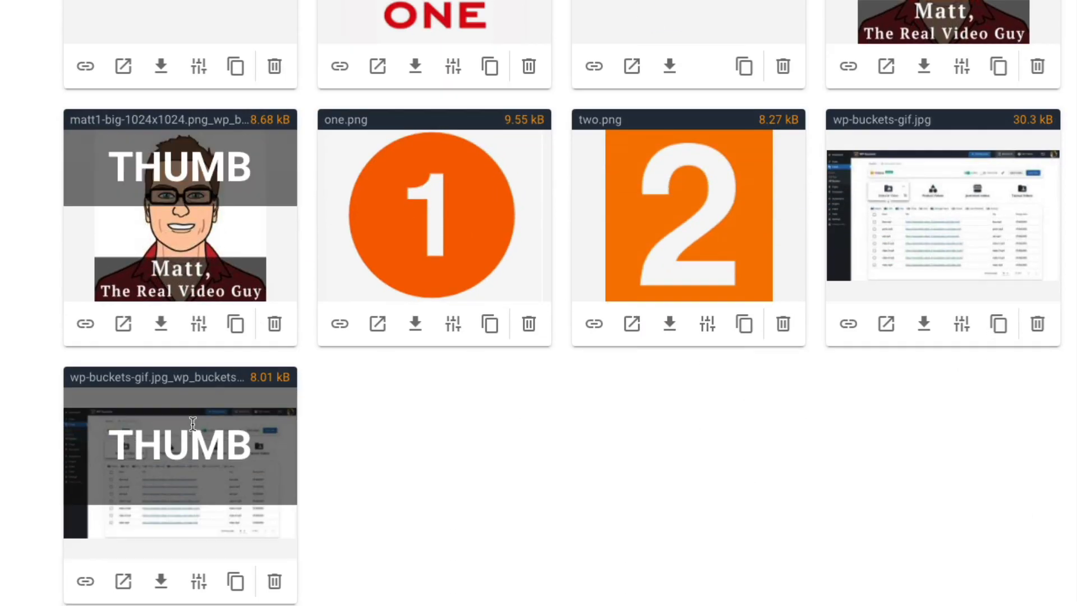
pyautogui.scroll(2, 678, 115)
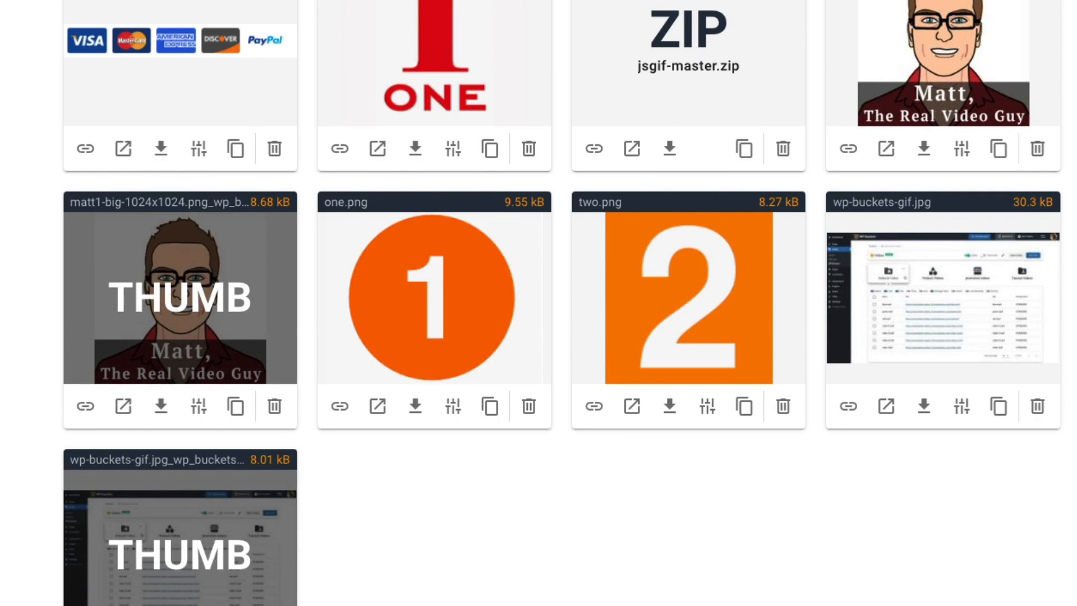
pyautogui.scroll(9, 814, 177)
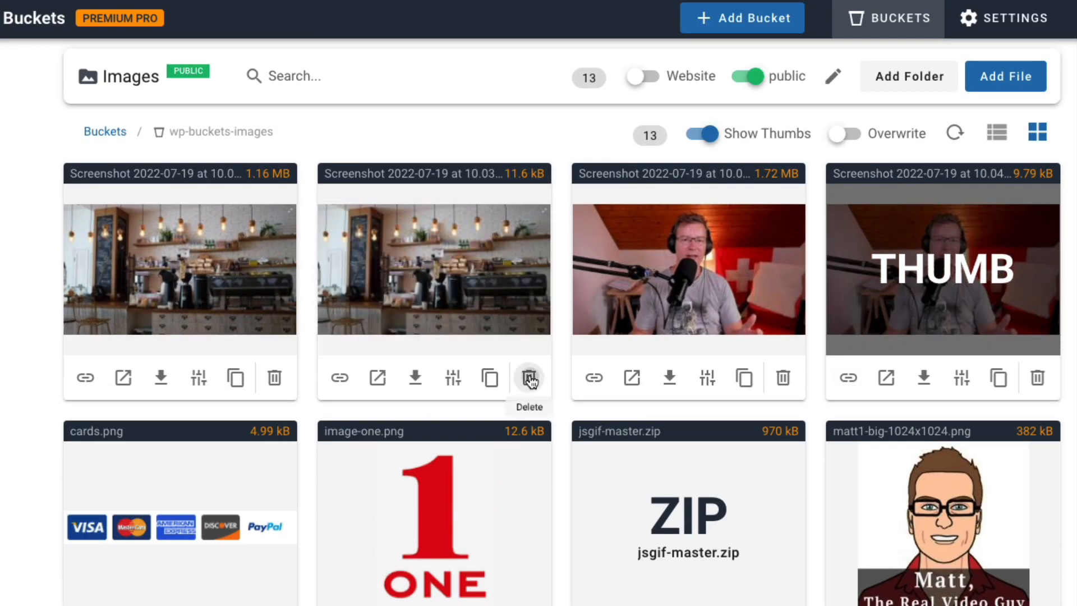
# Delete the thumbnail files of the coffee shop screenshot and the video-frame screenshot.
pyautogui.click(531, 379)
pyautogui.click(427, 378)
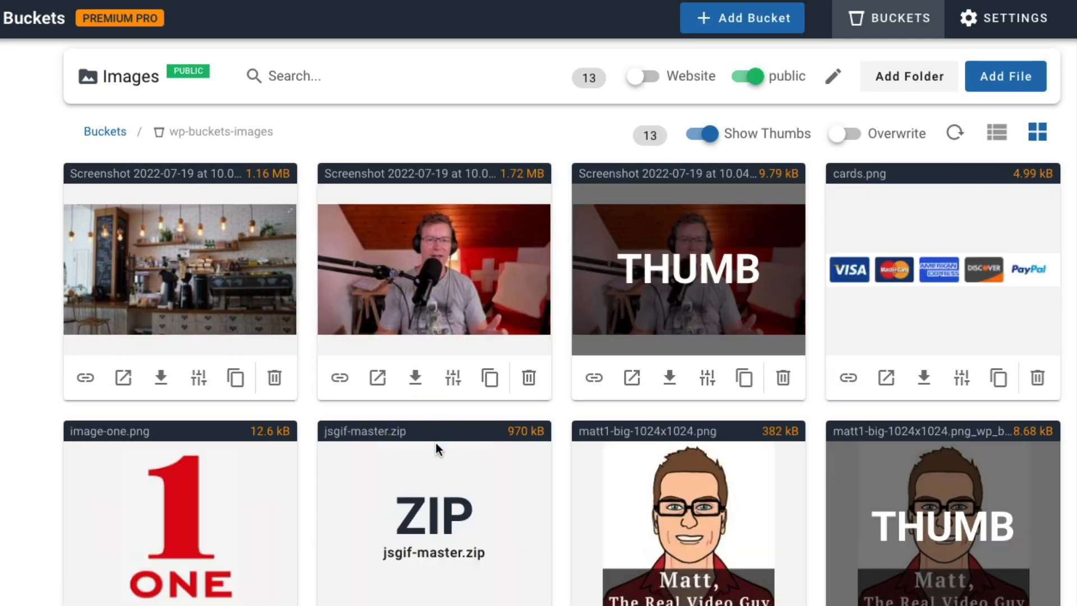
pyautogui.click(786, 377)
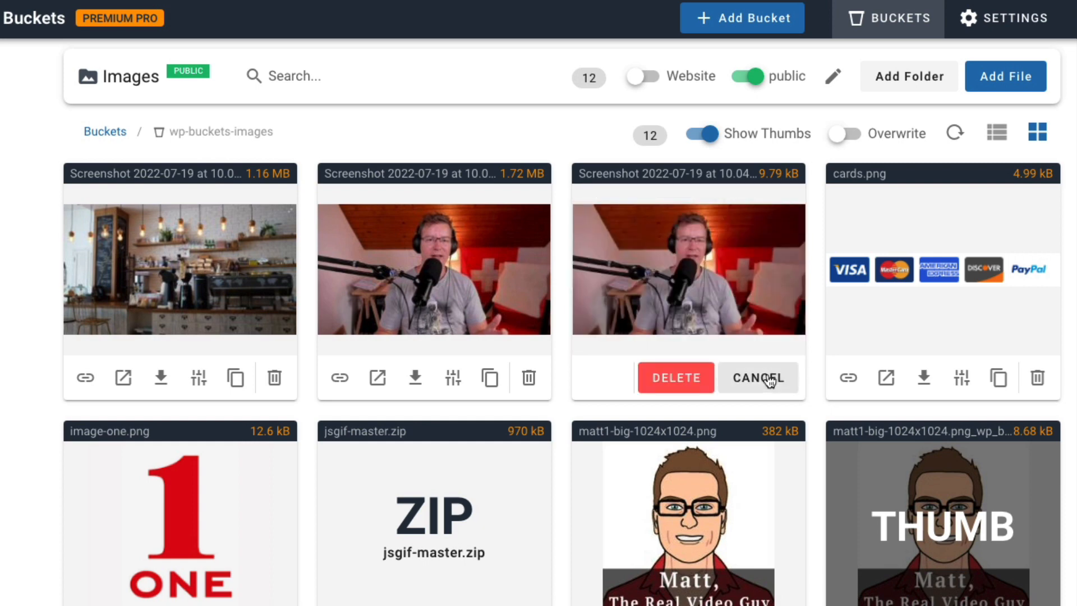
pyautogui.click(701, 379)
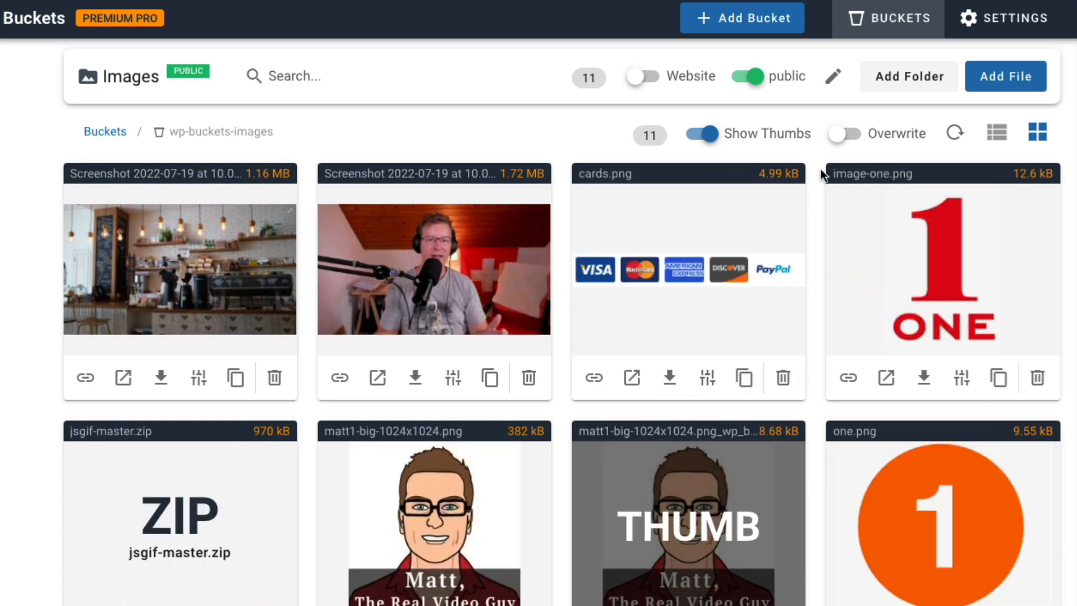
# Refresh the bucket to generate thumbnails for both screenshots again, and hide the thumbnail files.
pyautogui.click(950, 136)
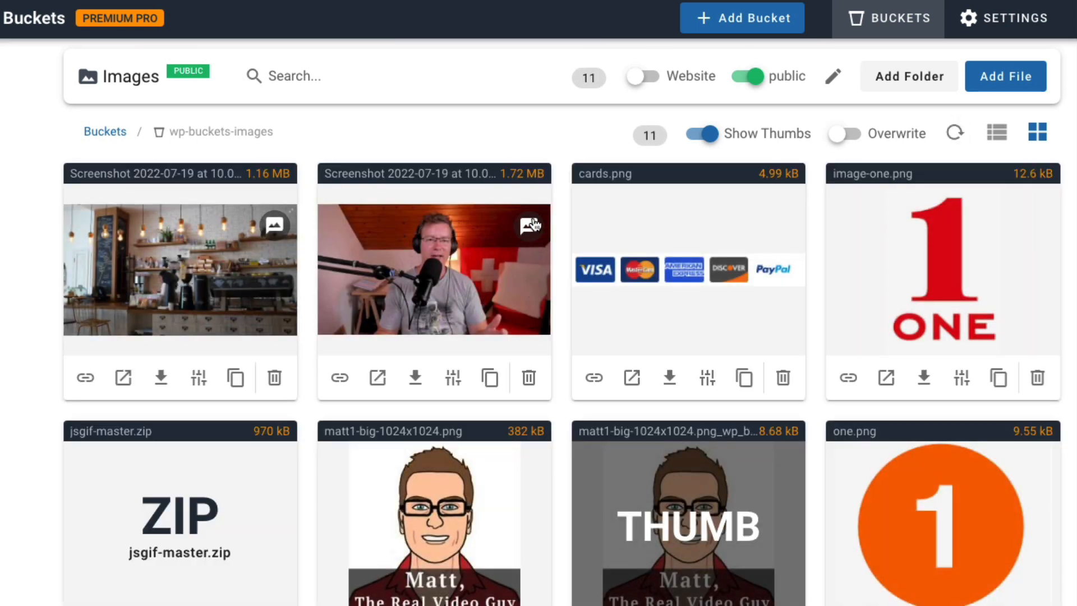
pyautogui.click(527, 225)
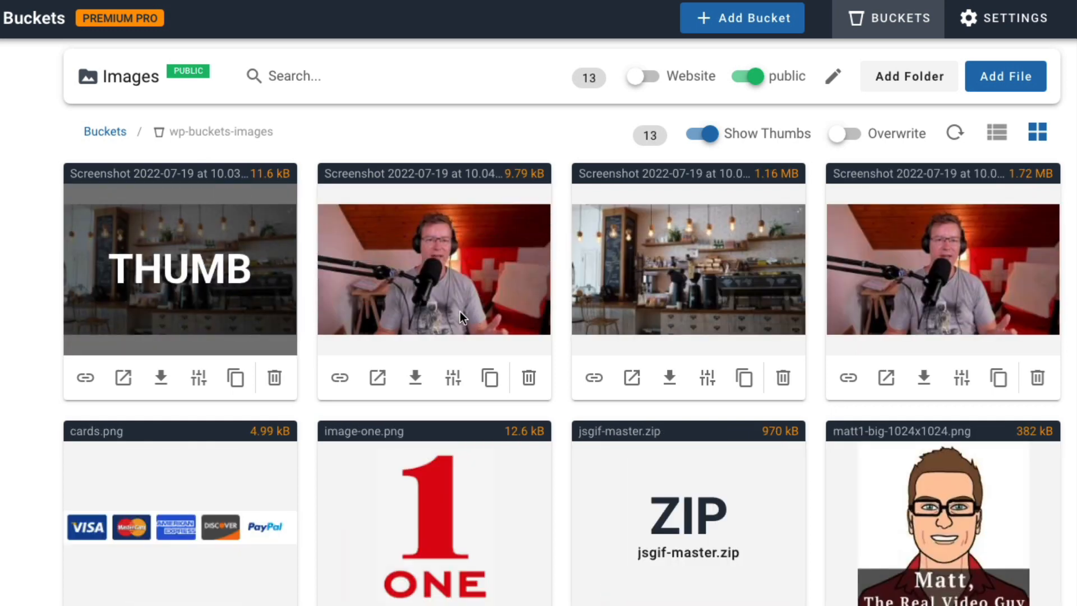
pyautogui.click(776, 136)
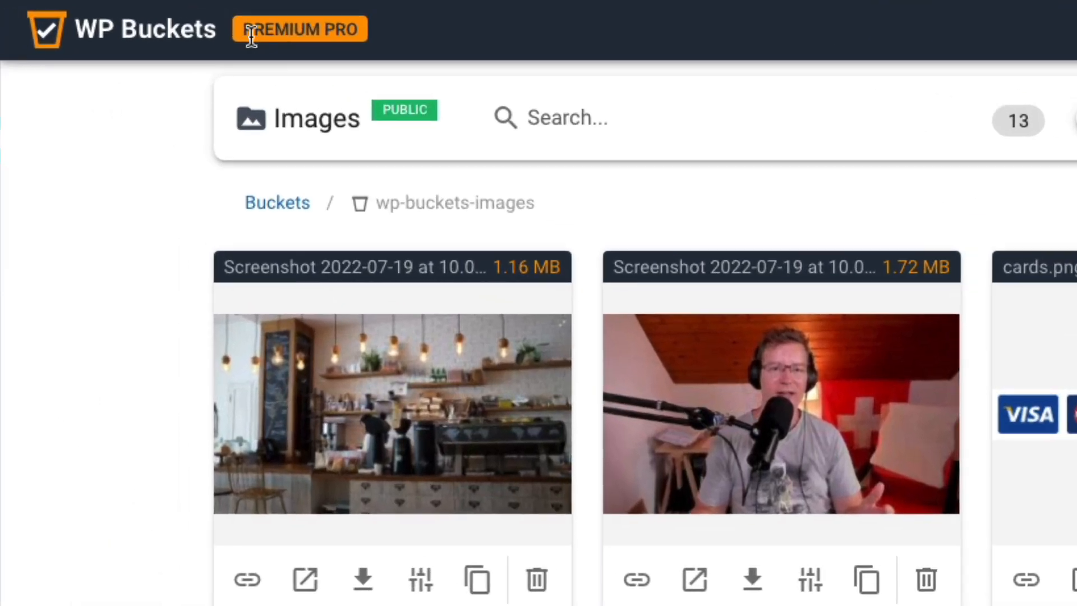
pyautogui.moveTo(236, 23); pyautogui.dragTo(334, 24)
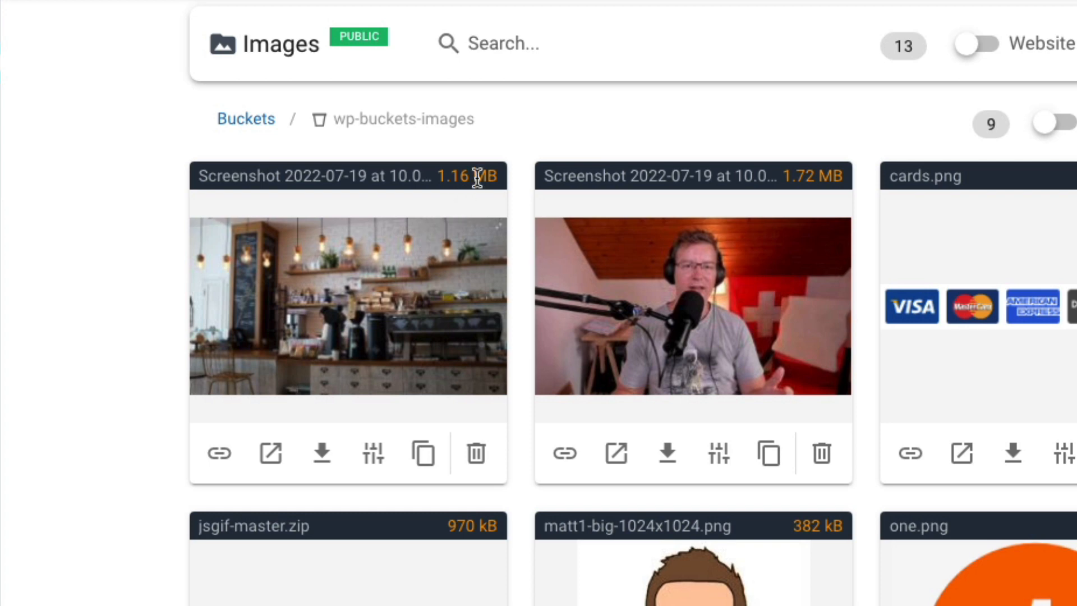
# Open the coffee shop screenshot in the Image Compressor and set its output format to JPG.
pyautogui.click(375, 454)
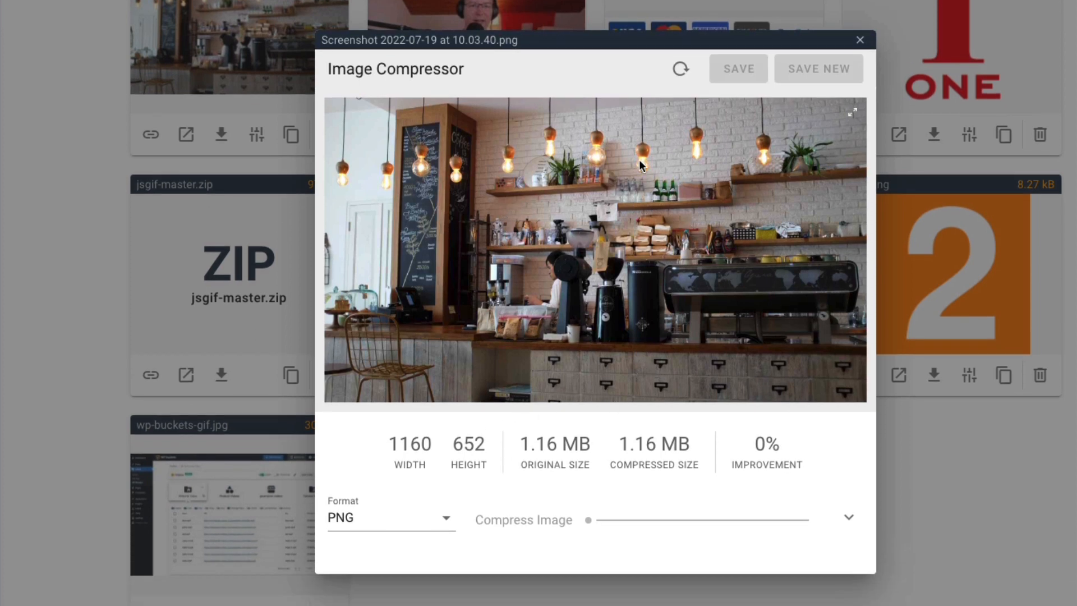
pyautogui.click(432, 517)
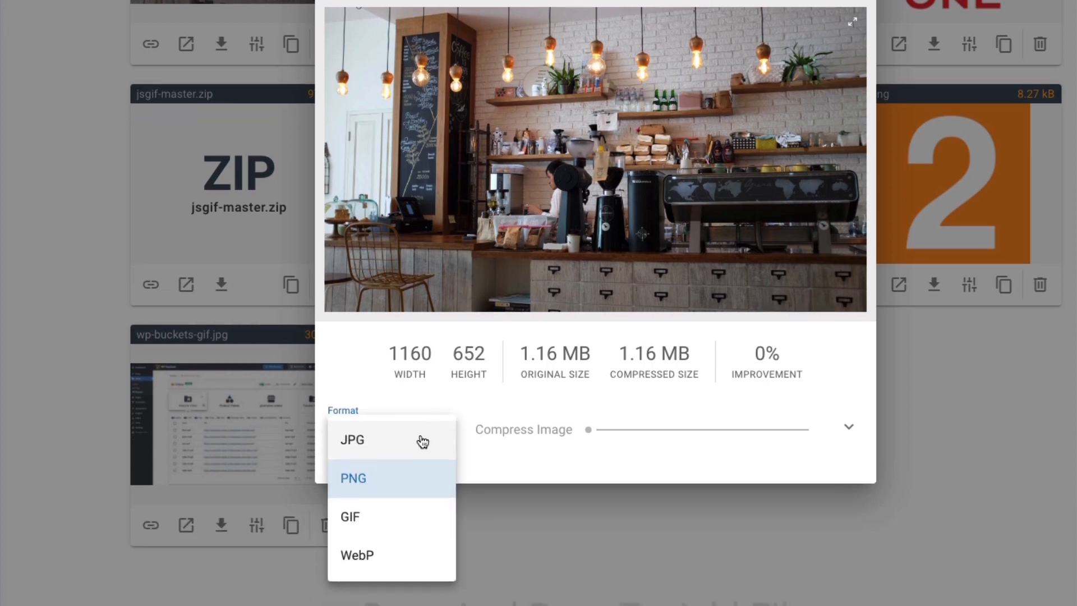
pyautogui.click(422, 442)
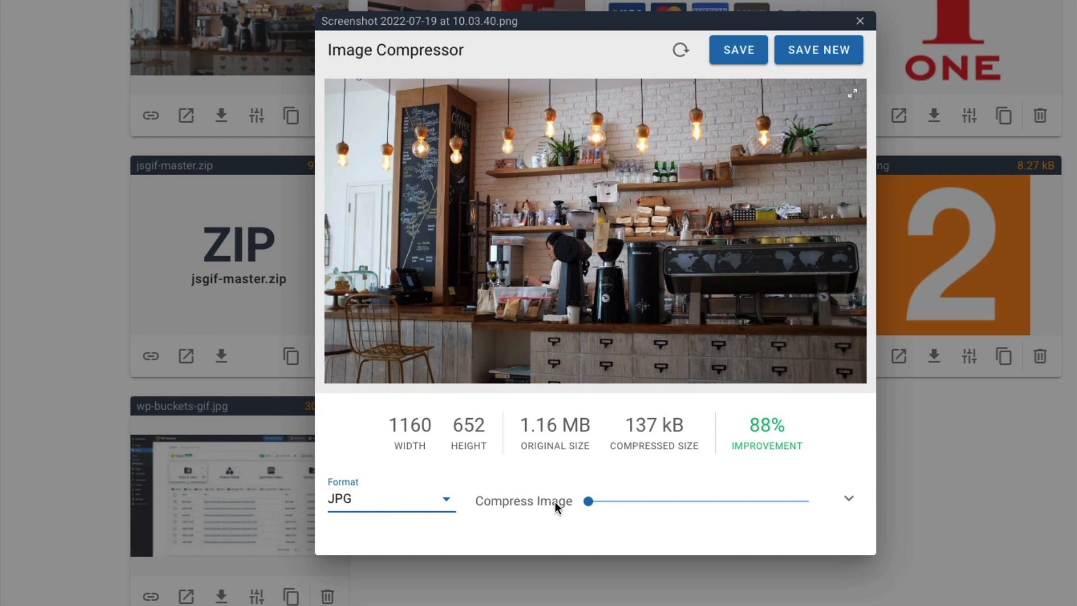
# Adjust the JPG compression amount to reach a compressed size of about 86.5 kB.
pyautogui.moveTo(587, 501); pyautogui.dragTo(699, 501)
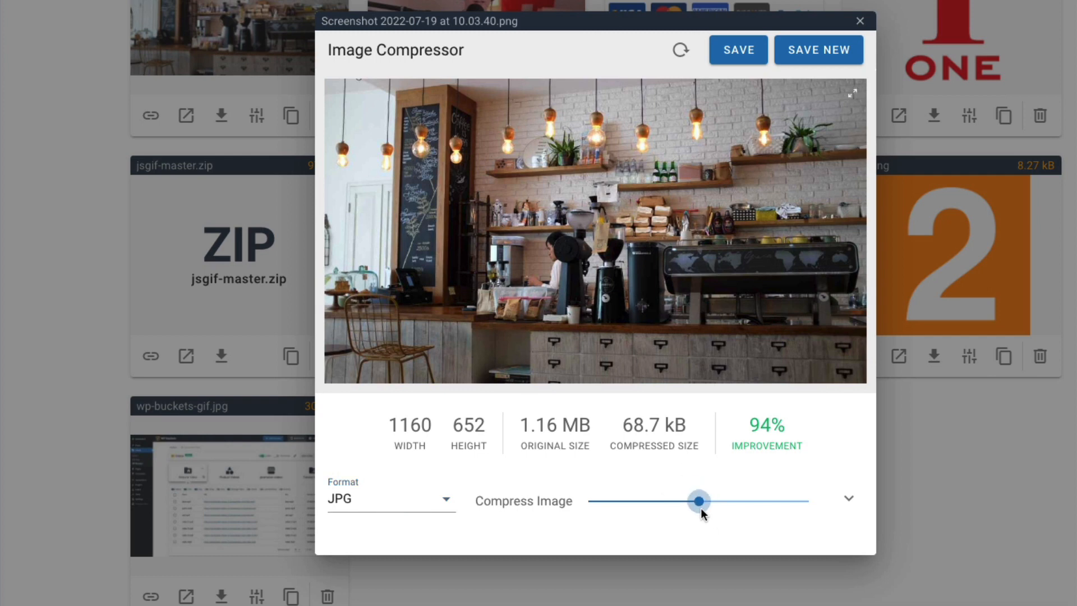
pyautogui.moveTo(704, 502); pyautogui.dragTo(673, 503)
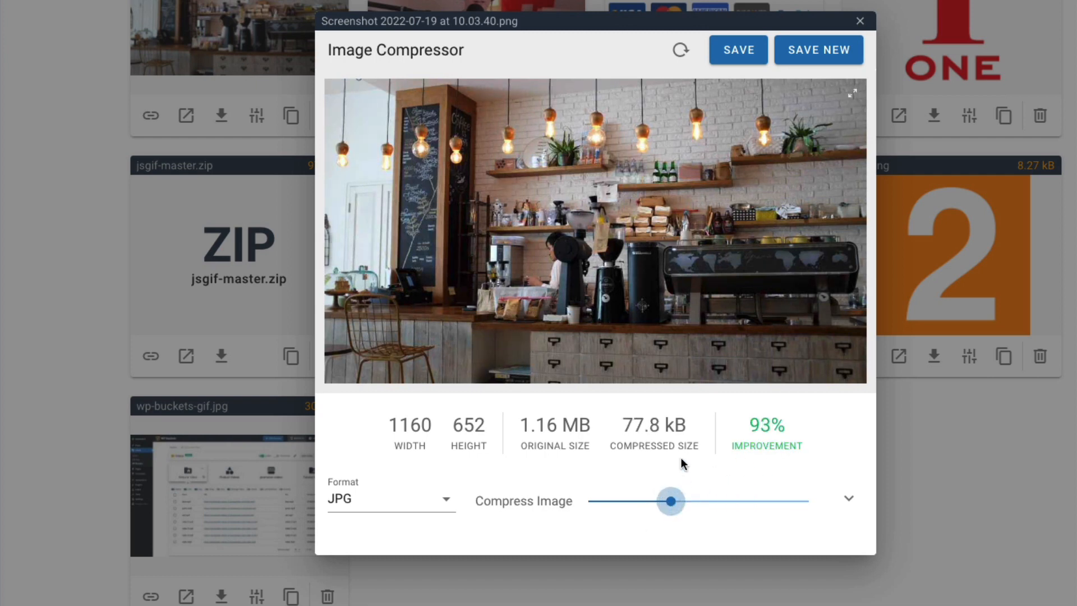
pyautogui.moveTo(669, 500); pyautogui.dragTo(654, 497)
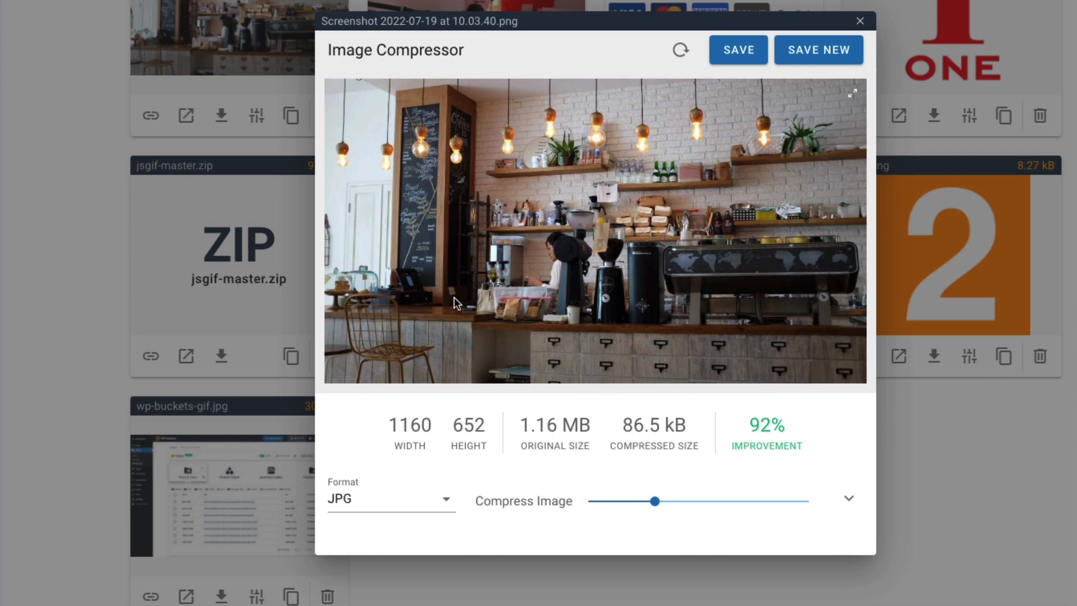
# Set the coffee shop screenshot's output format to WebP and check its compressed size.
pyautogui.click(425, 504)
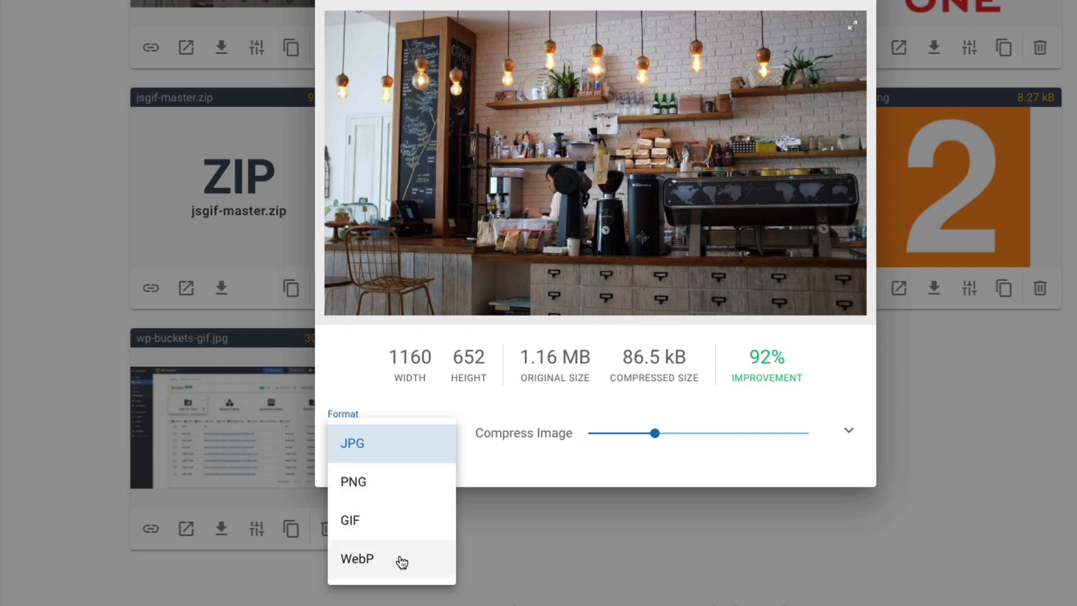
pyautogui.click(552, 416)
pyautogui.click(426, 432)
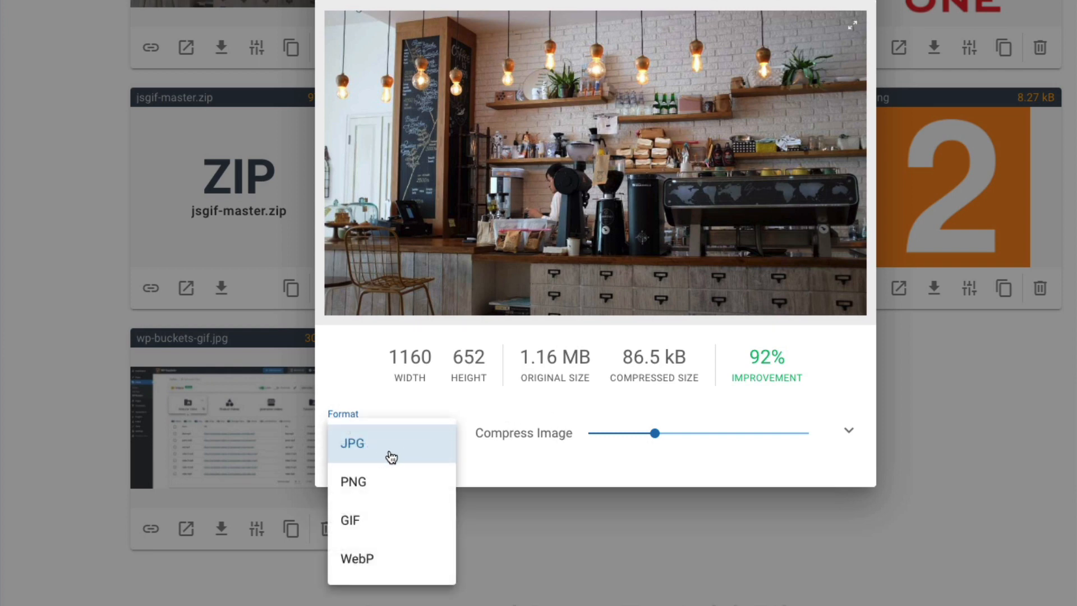
pyautogui.click(378, 563)
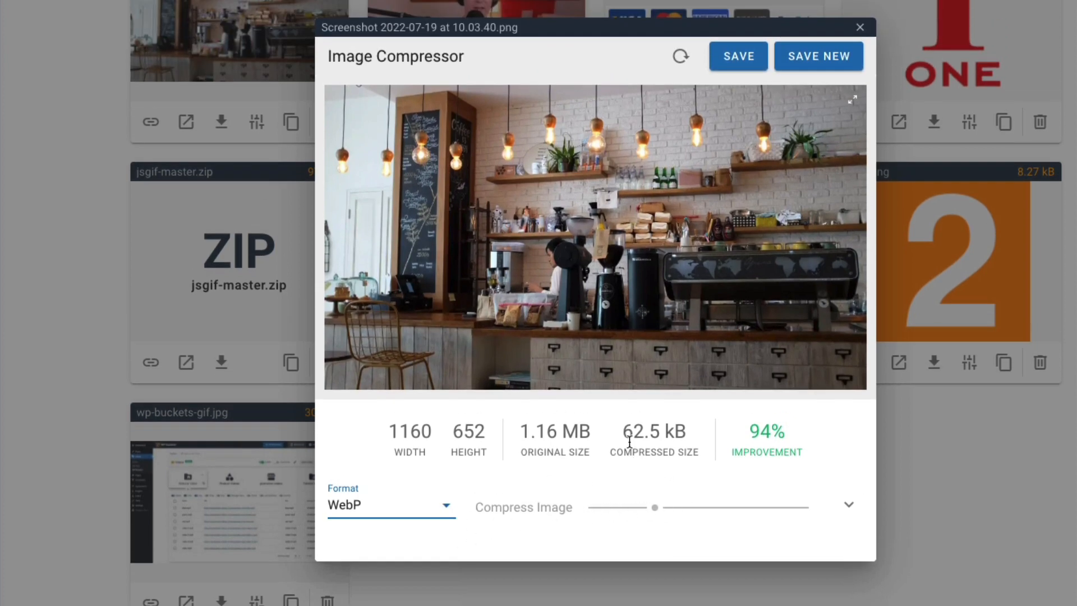
pyautogui.moveTo(622, 433); pyautogui.dragTo(665, 449)
pyautogui.click(665, 448)
# Switch the output format to JPG and back to WebP to compare the compressed sizes.
pyautogui.click(405, 502)
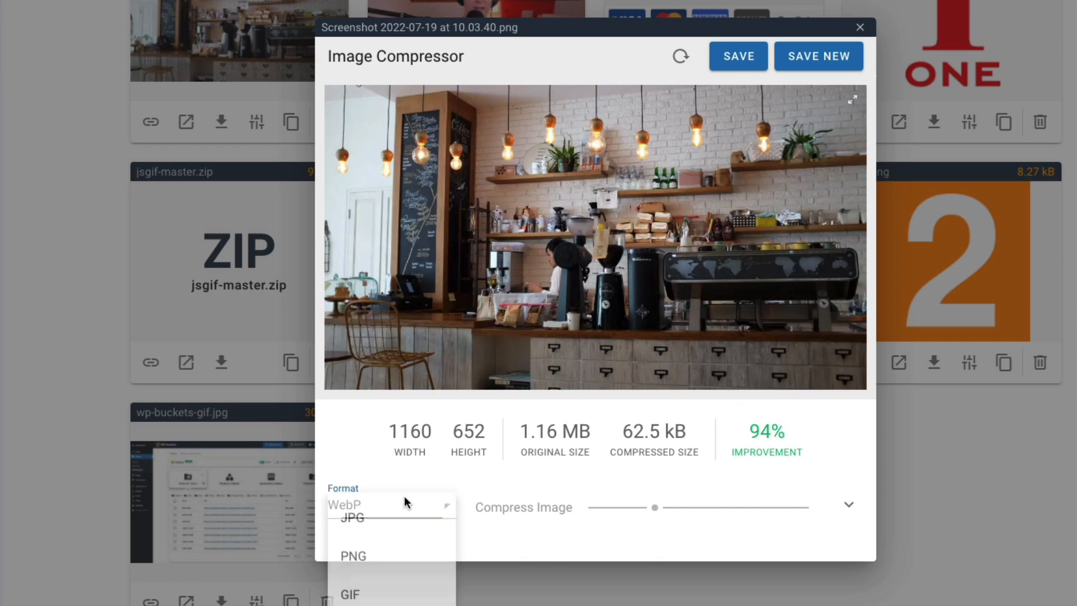
pyautogui.click(408, 514)
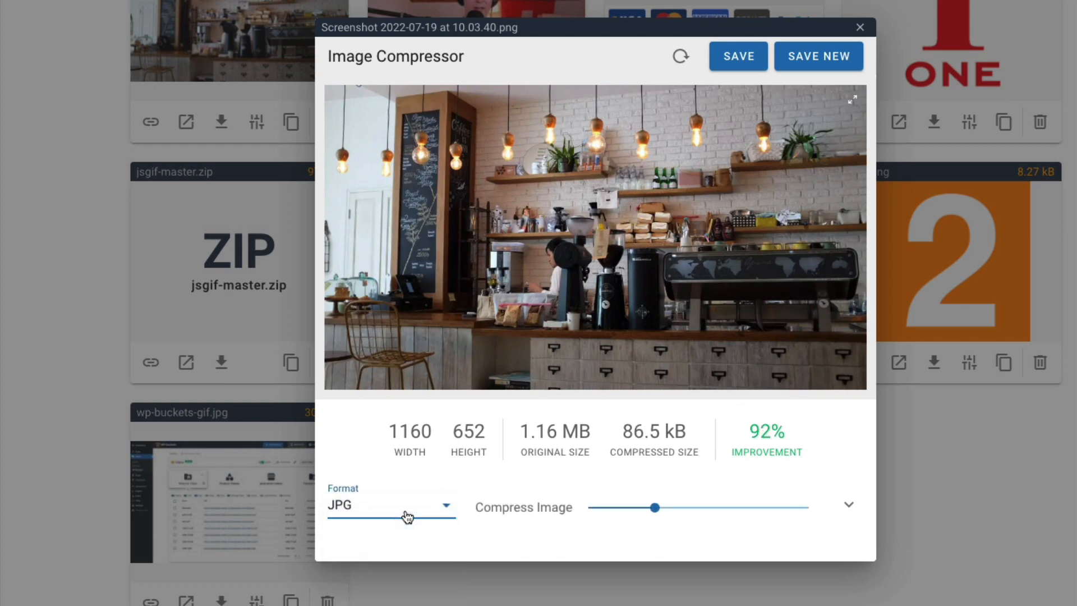
pyautogui.click(407, 512)
pyautogui.scroll(-2, 398, 589)
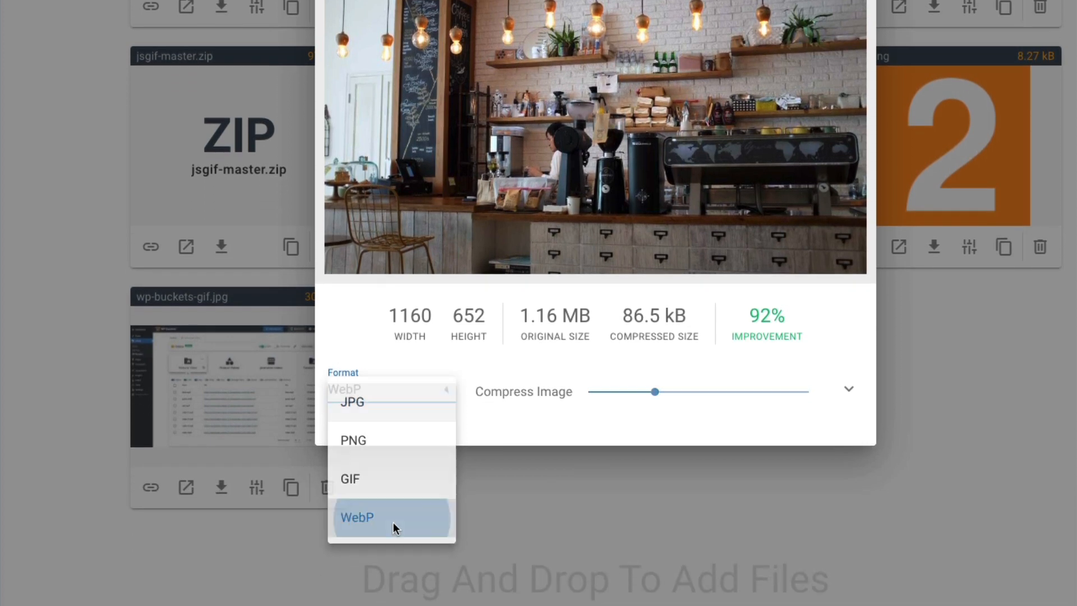
pyautogui.click(393, 519)
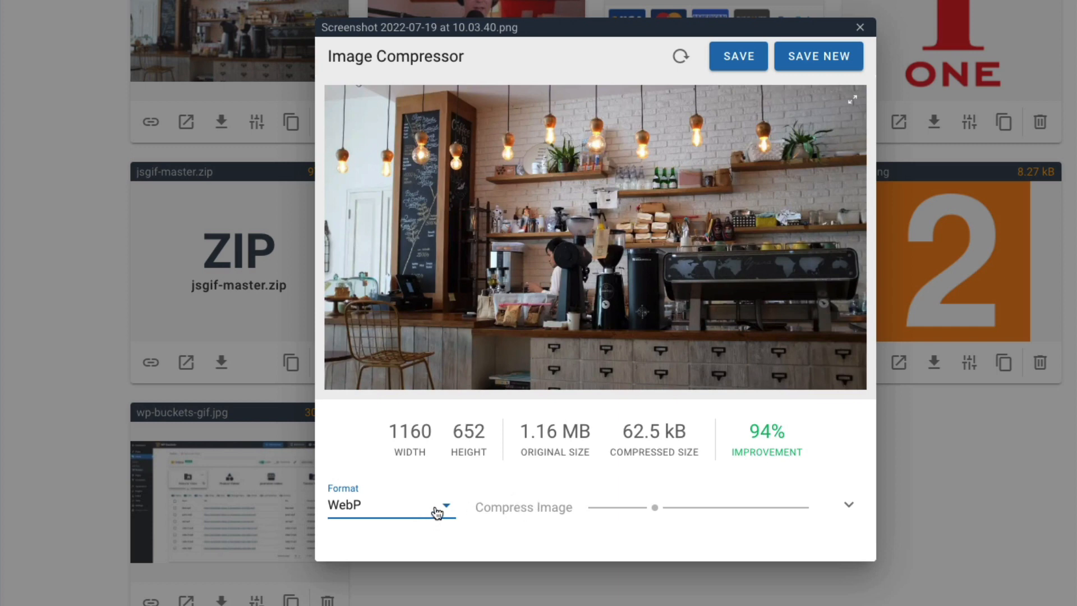
# Set the coffee shop screenshot's output format to JPG in the Image Compressor.
pyautogui.click(437, 512)
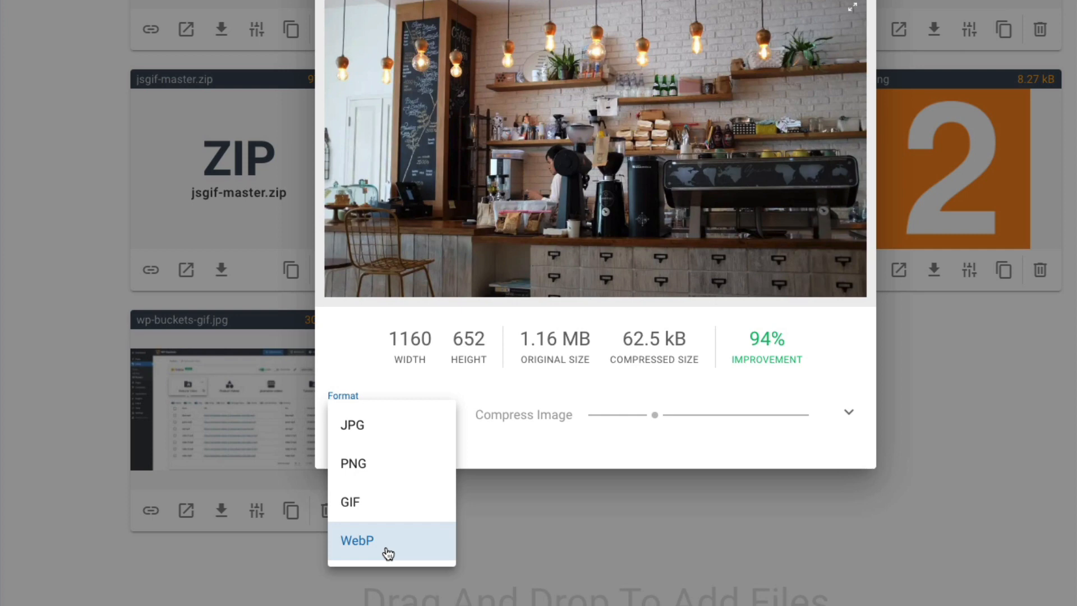
pyautogui.click(381, 526)
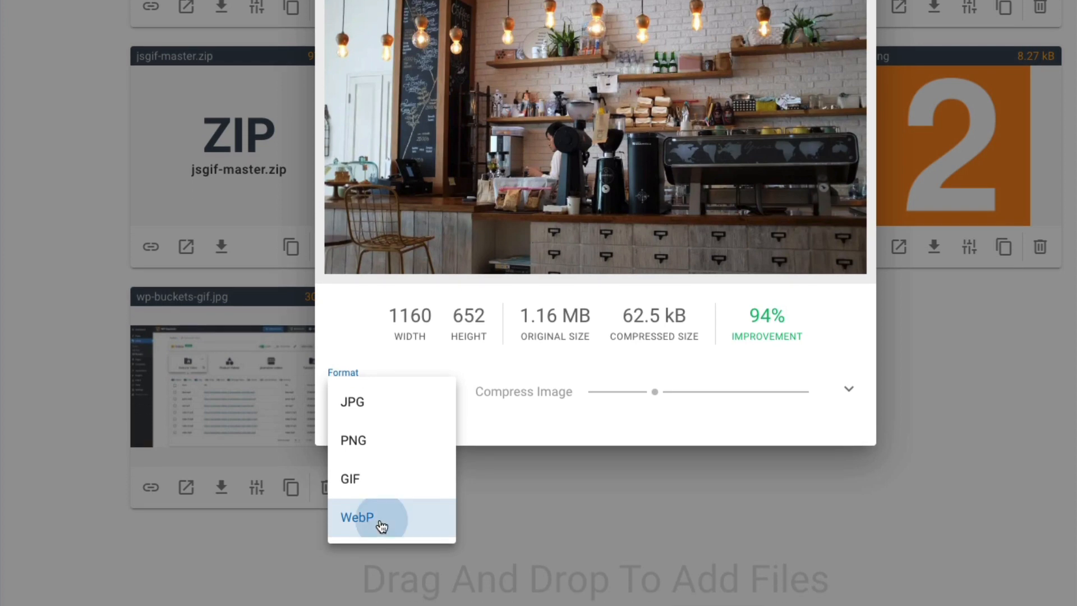
pyautogui.click(385, 404)
pyautogui.click(387, 401)
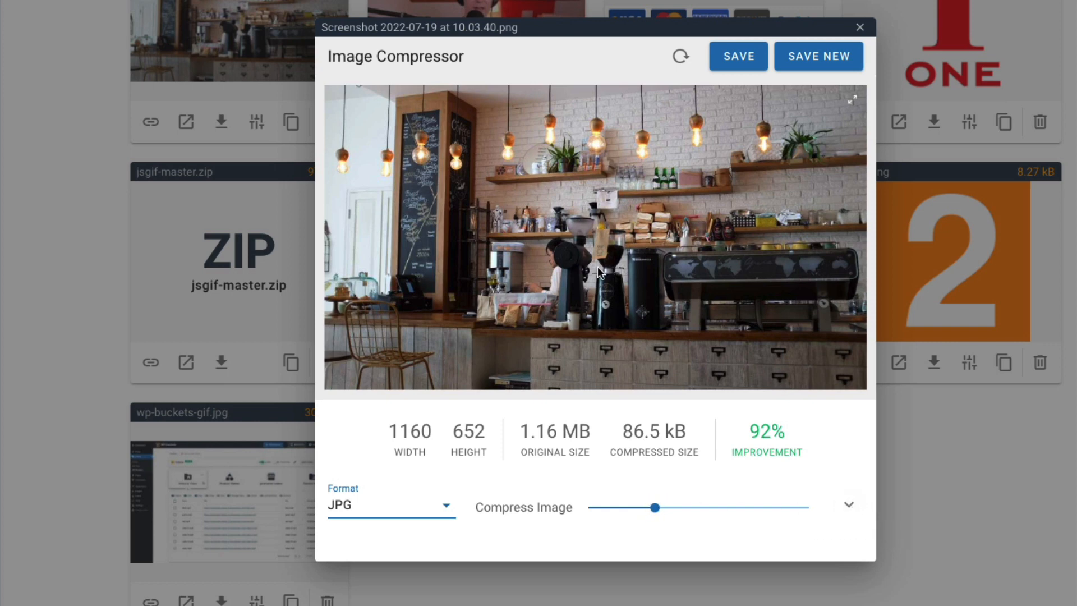
# Expand the resize options, enter a smaller maximum width for the coffee shop image, and save the compressed version over the original.
pyautogui.click(848, 511)
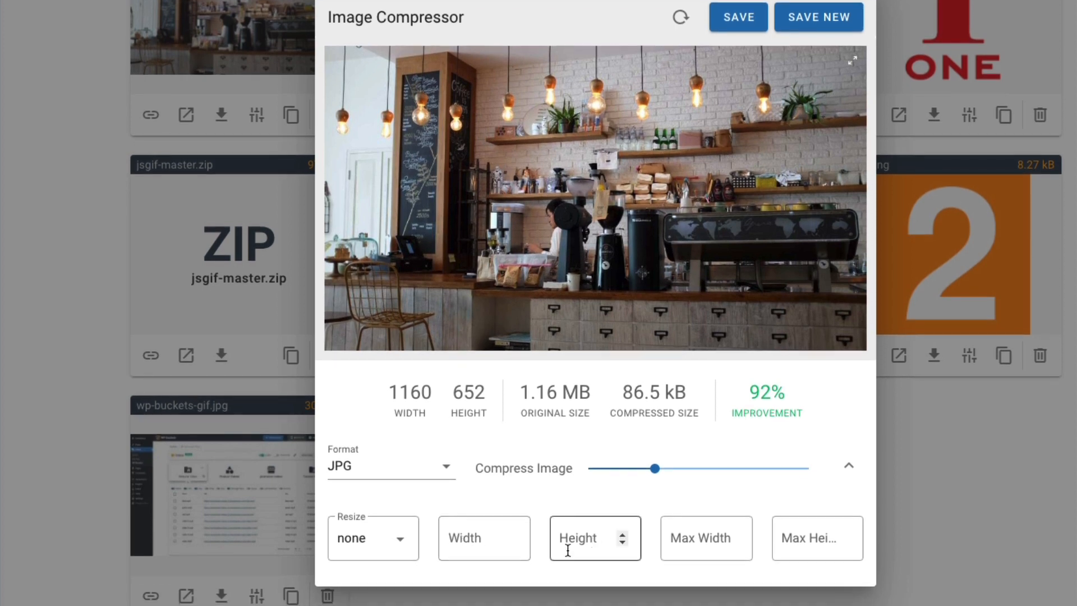
pyautogui.click(715, 541)
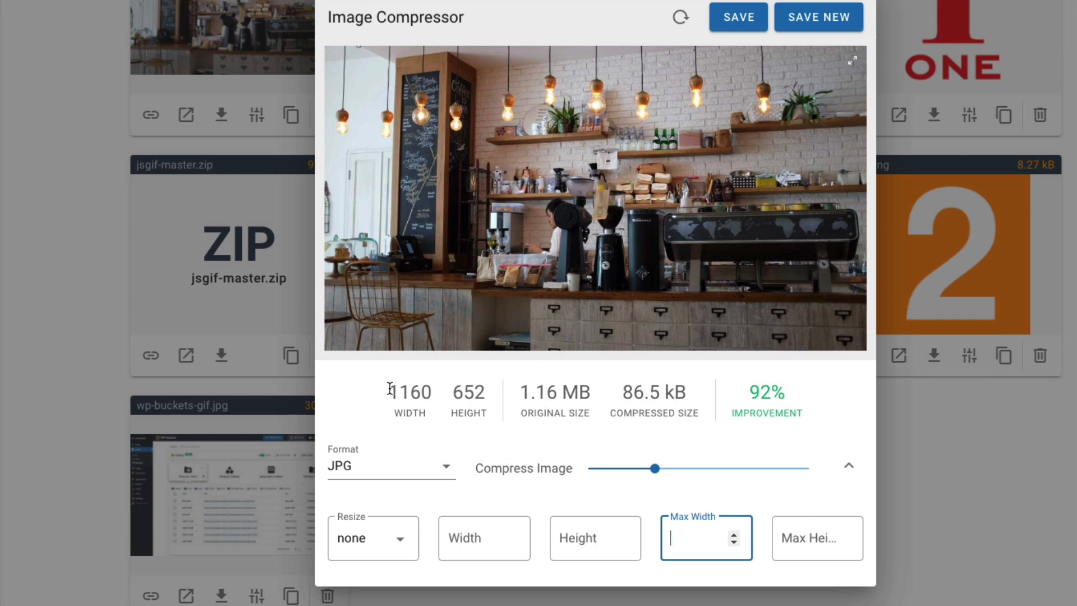
pyautogui.moveTo(390, 388); pyautogui.dragTo(434, 386)
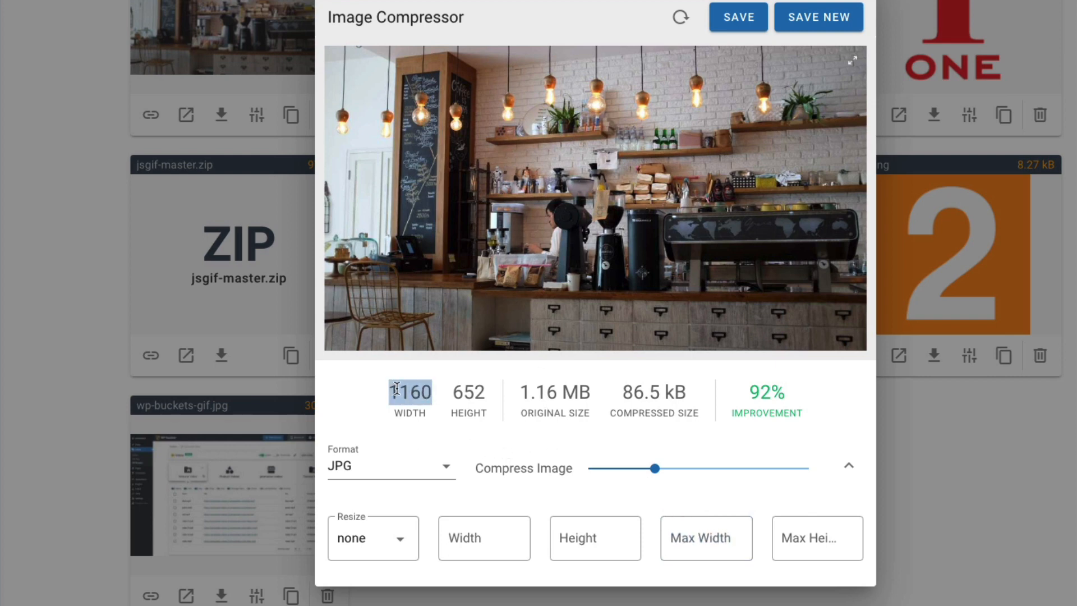
pyautogui.click(422, 391)
pyautogui.click(696, 535)
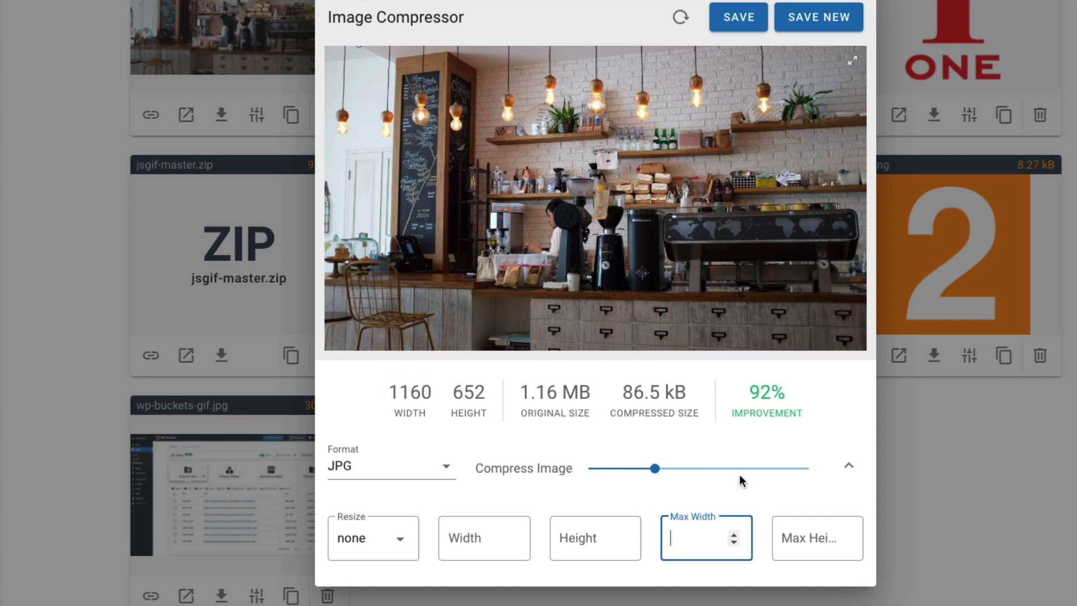
pyautogui.write('7')
pyautogui.write('0')
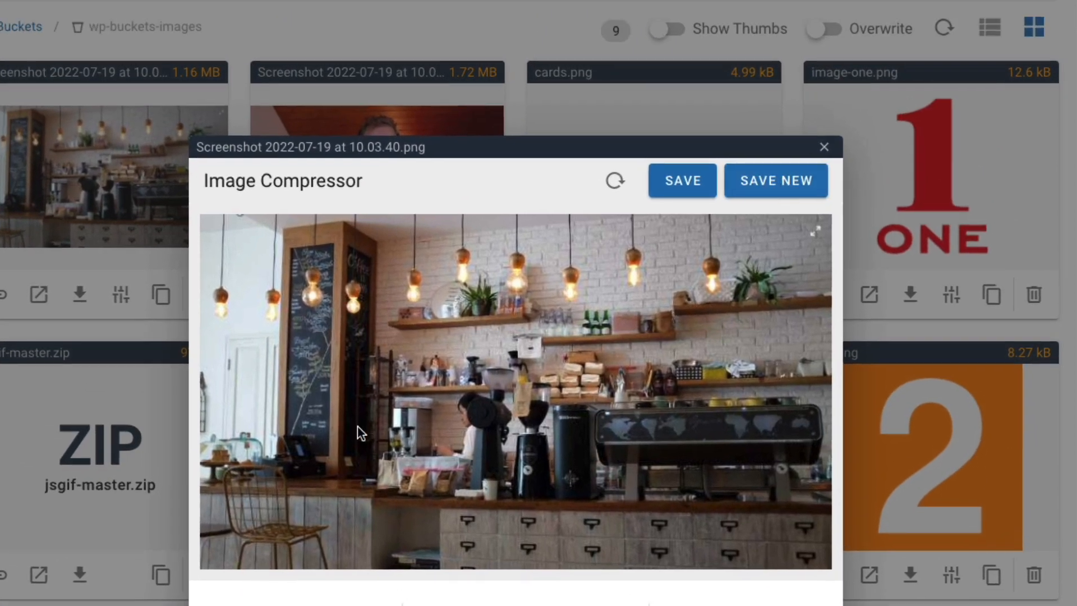
pyautogui.click(682, 185)
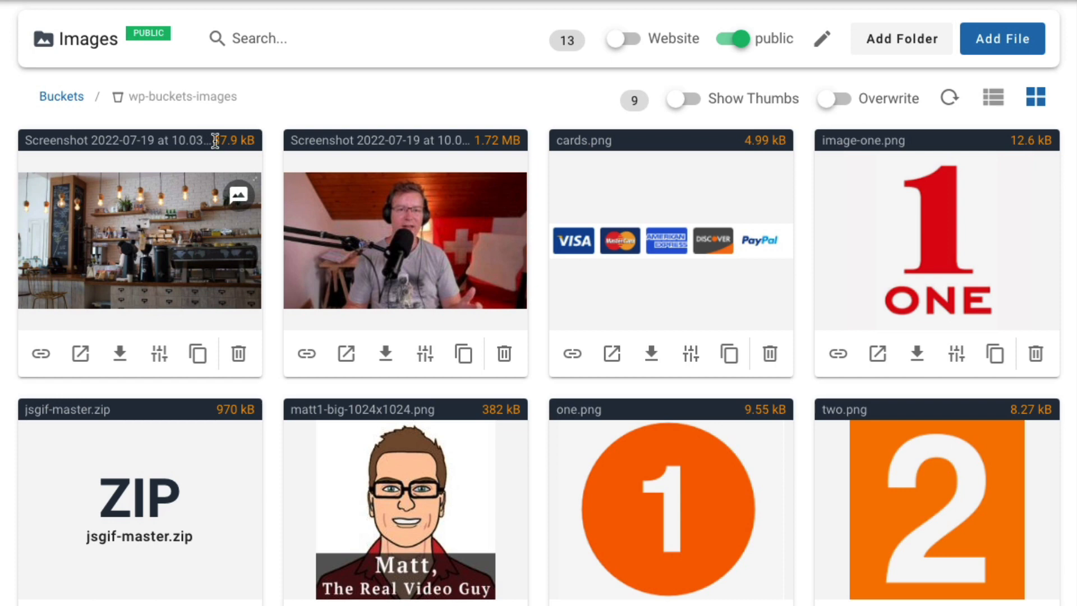
# Generate a thumbnail for the compressed coffee shop image, and briefly view the image in the Image Compressor.
pyautogui.click(239, 195)
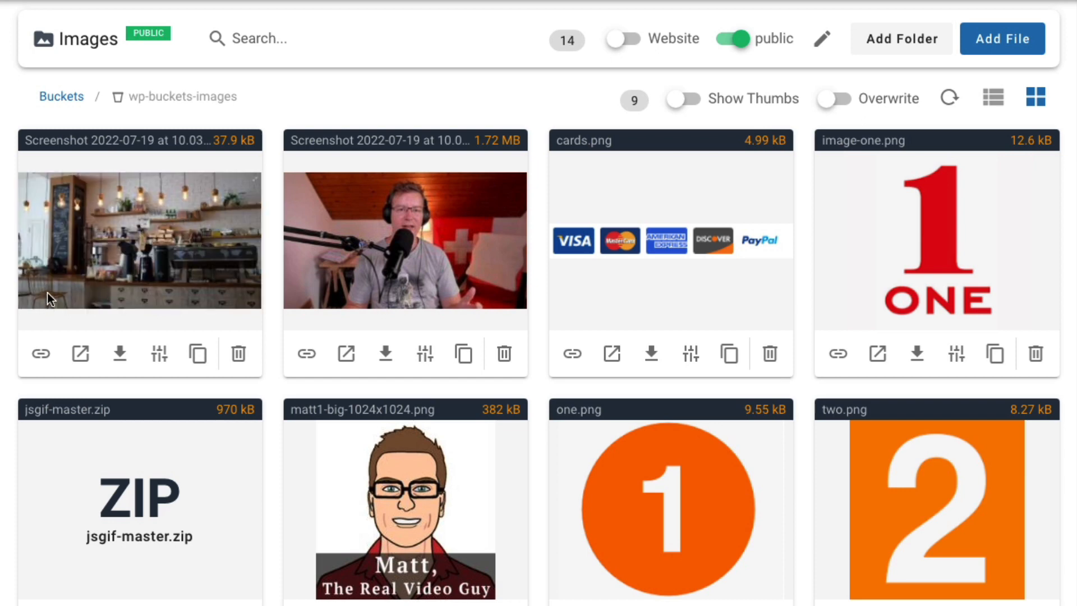
pyautogui.click(159, 355)
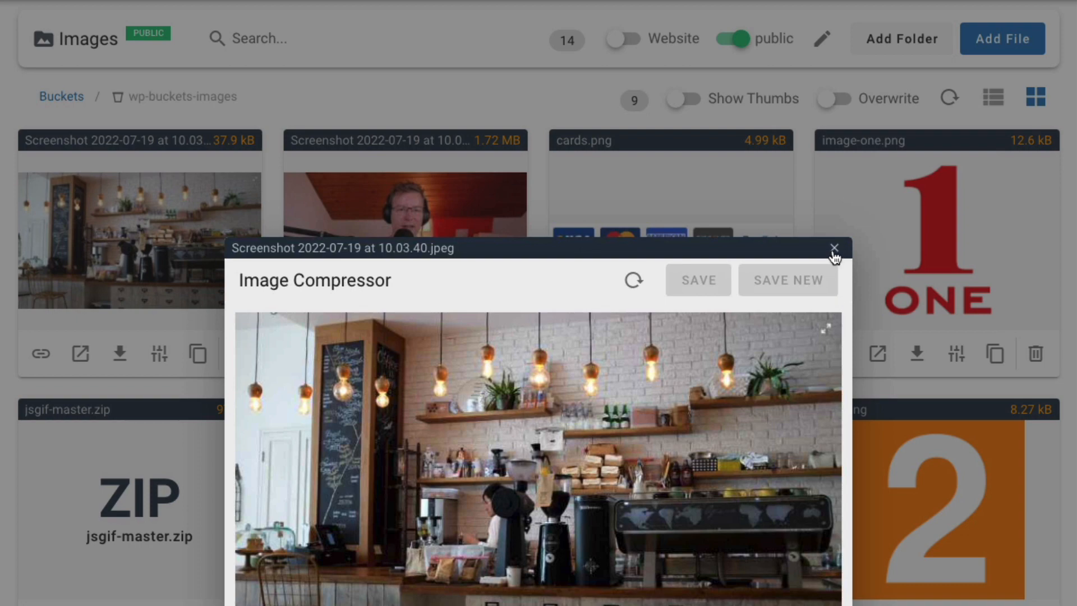
pyautogui.click(834, 248)
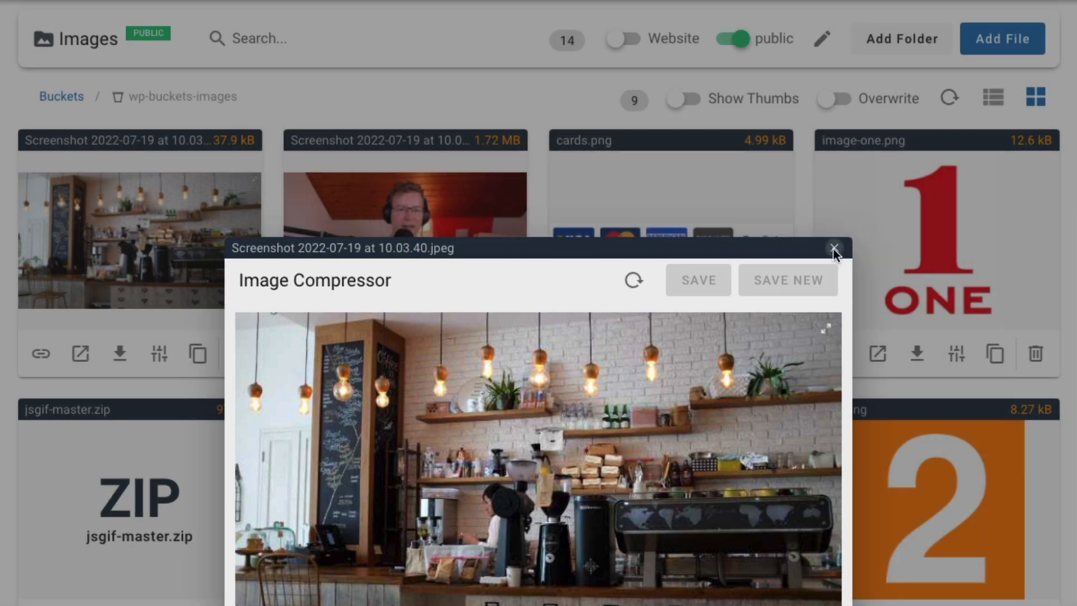